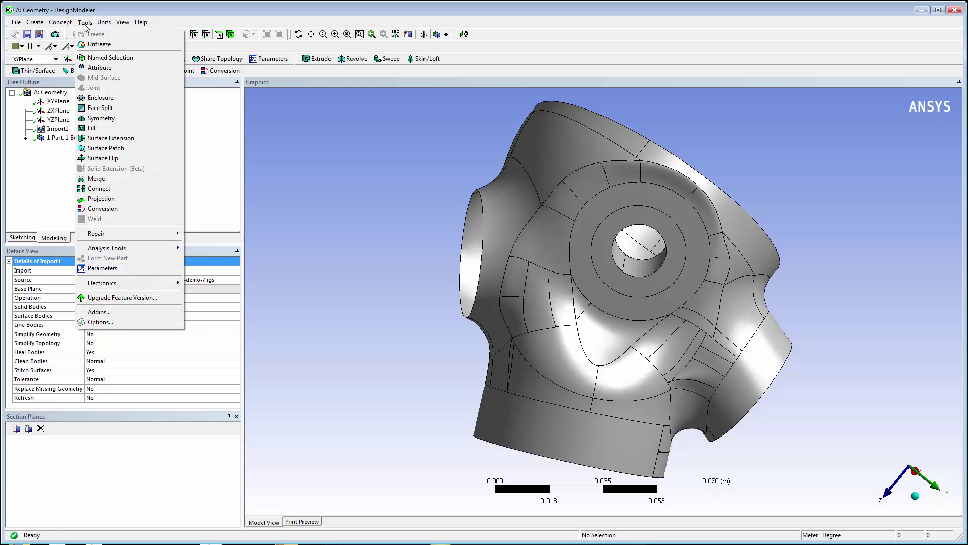
- Create a Repair Seams operation and search the visible bodies for seam faults
mouse_move(158, 236)
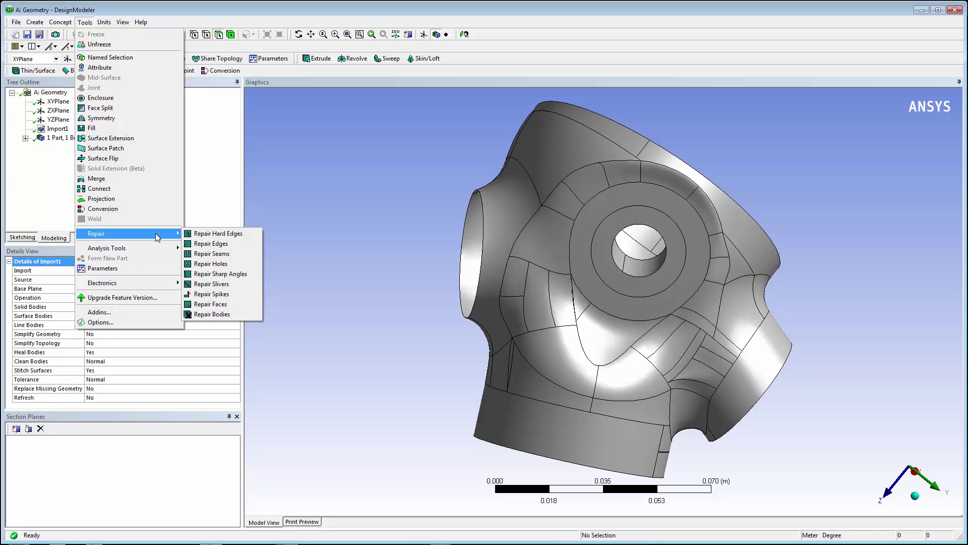
click(252, 254)
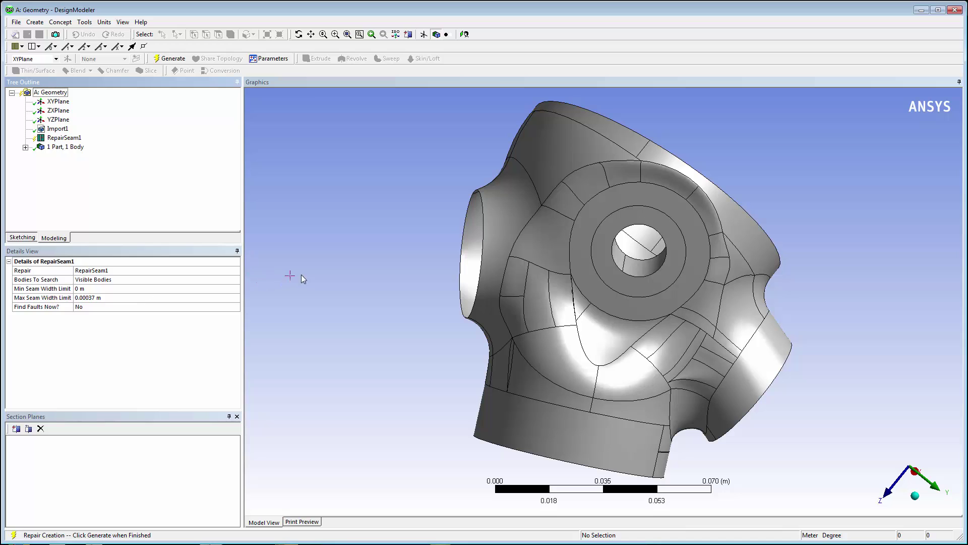
scroll(445, 282, up, 10)
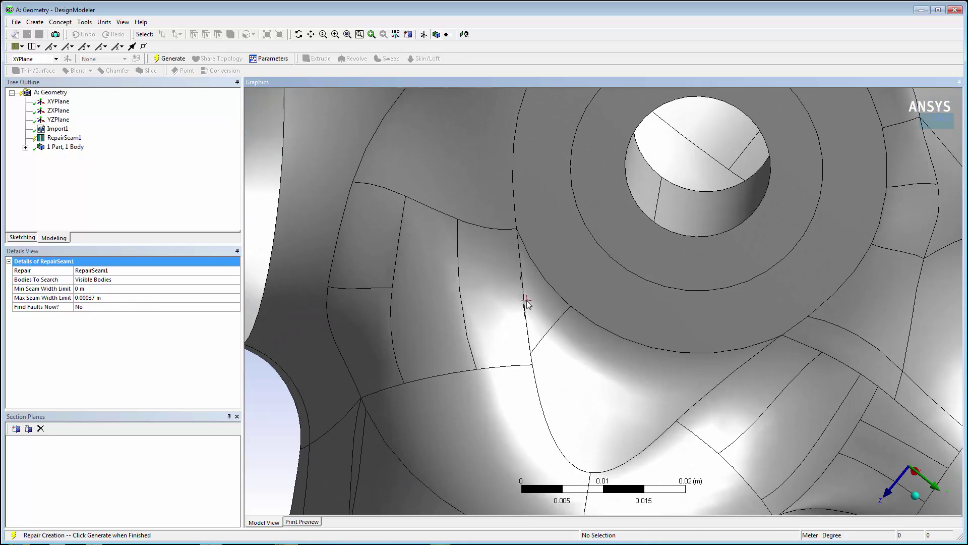
scroll(444, 283, up, 2)
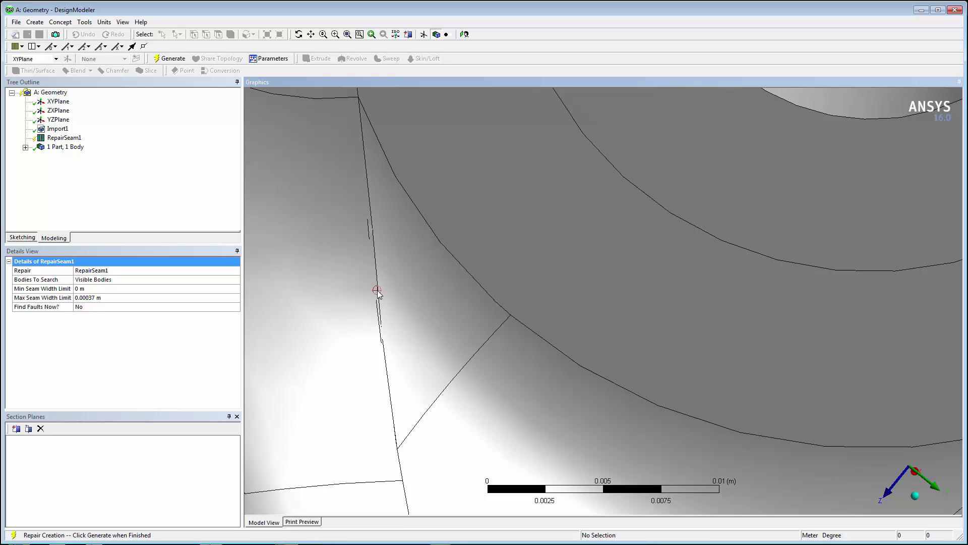
scroll(377, 291, down, 9)
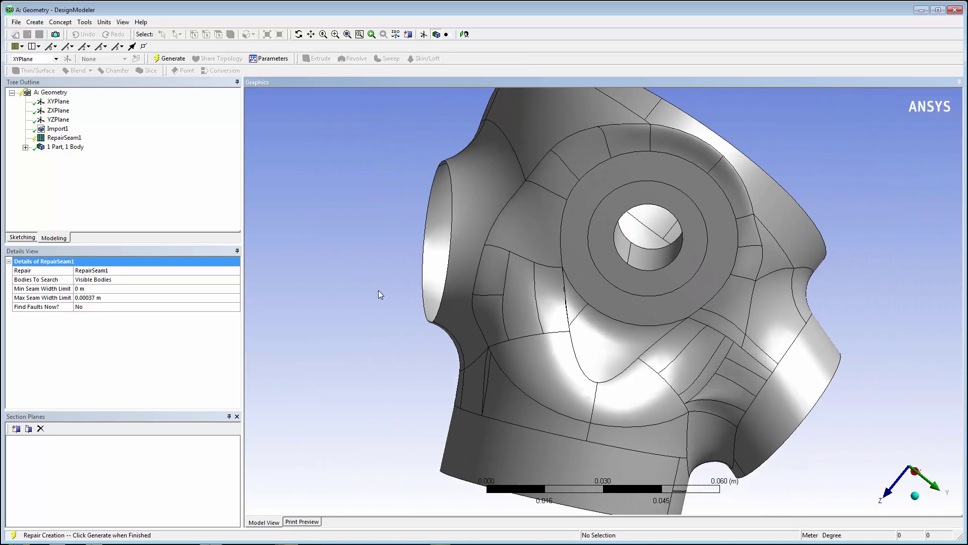
click(202, 308)
click(235, 307)
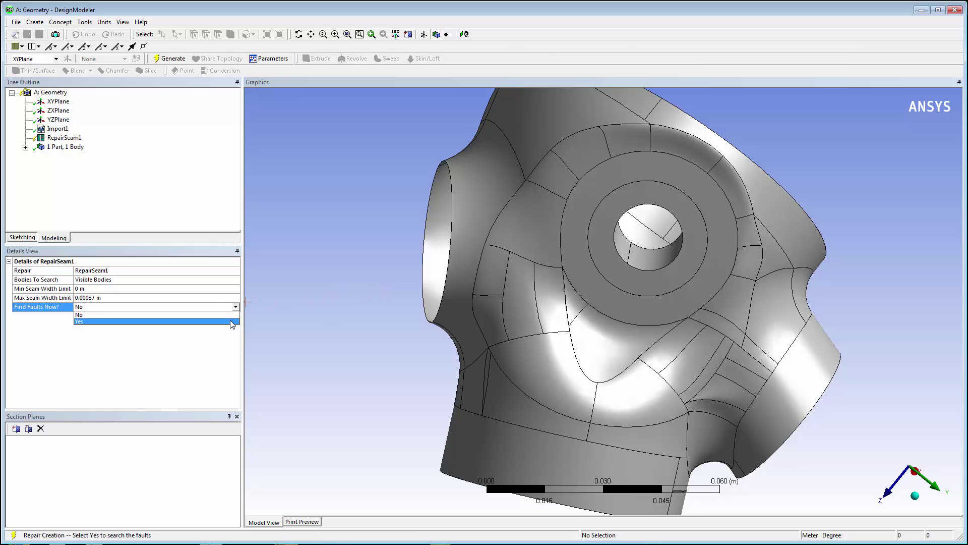
click(229, 319)
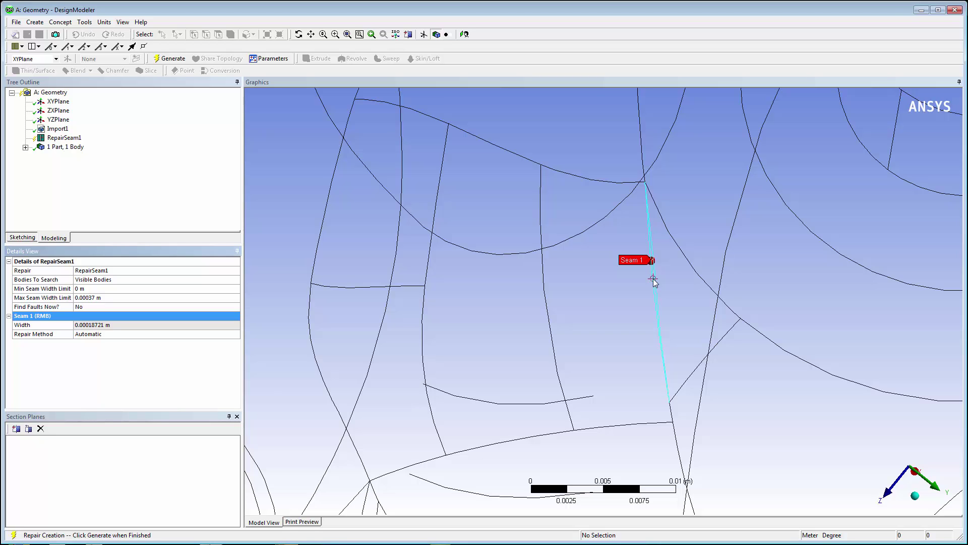
- Examine Seam 1's width, repair method and location, and generate the seam repair with the Automatic method
click(156, 325)
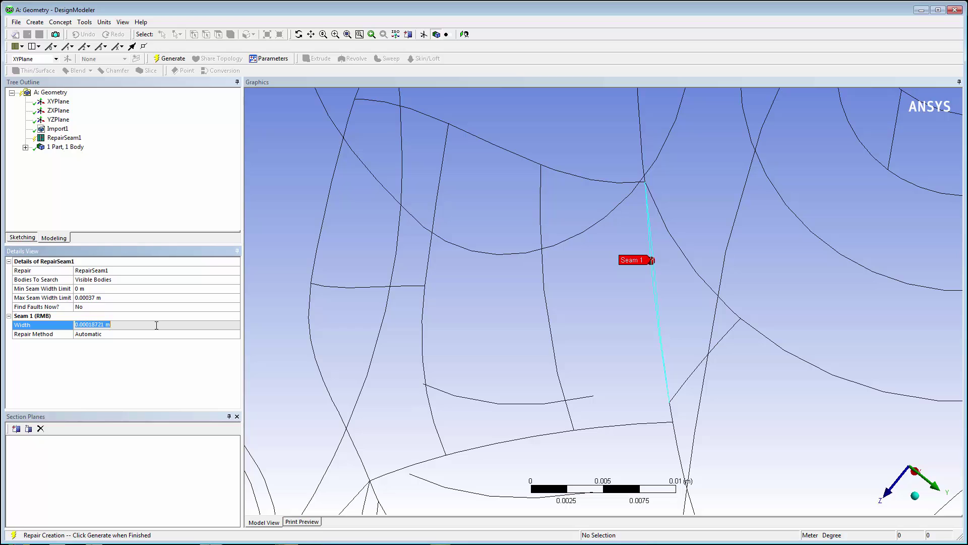
click(159, 335)
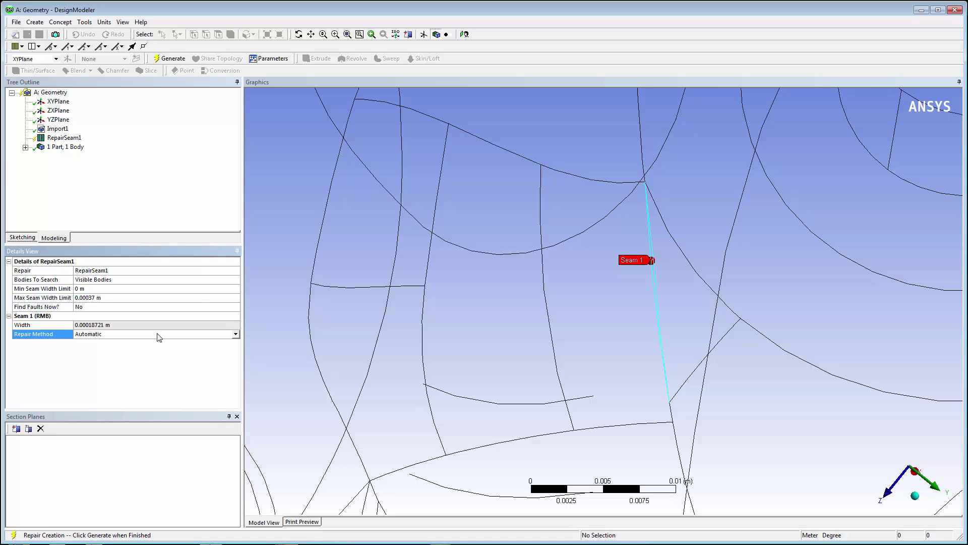
click(117, 316)
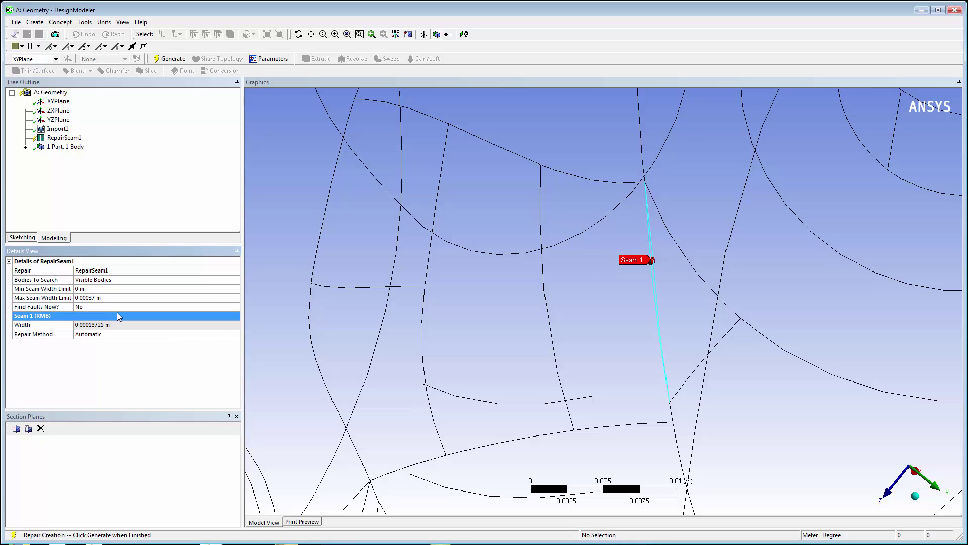
scroll(678, 245, up, 2)
scroll(678, 245, up, 1)
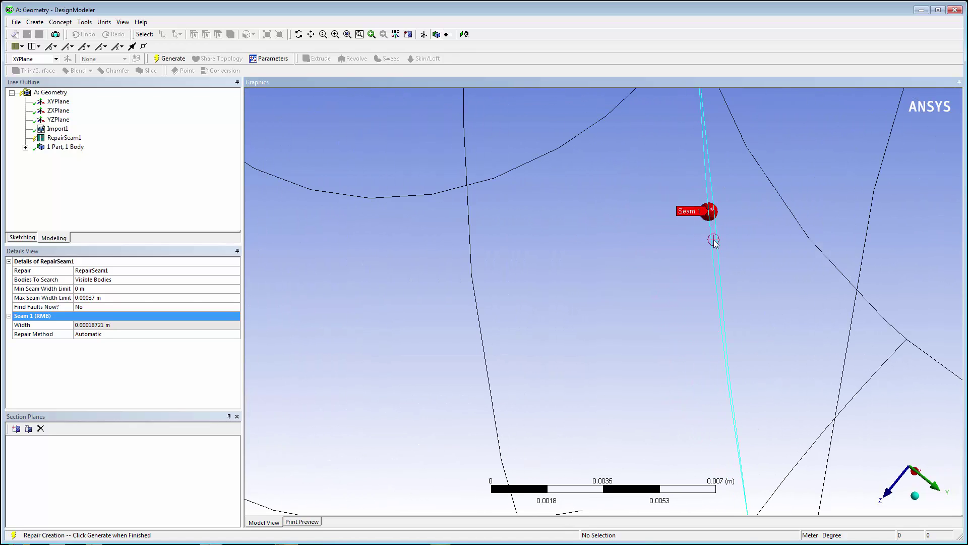
click(172, 59)
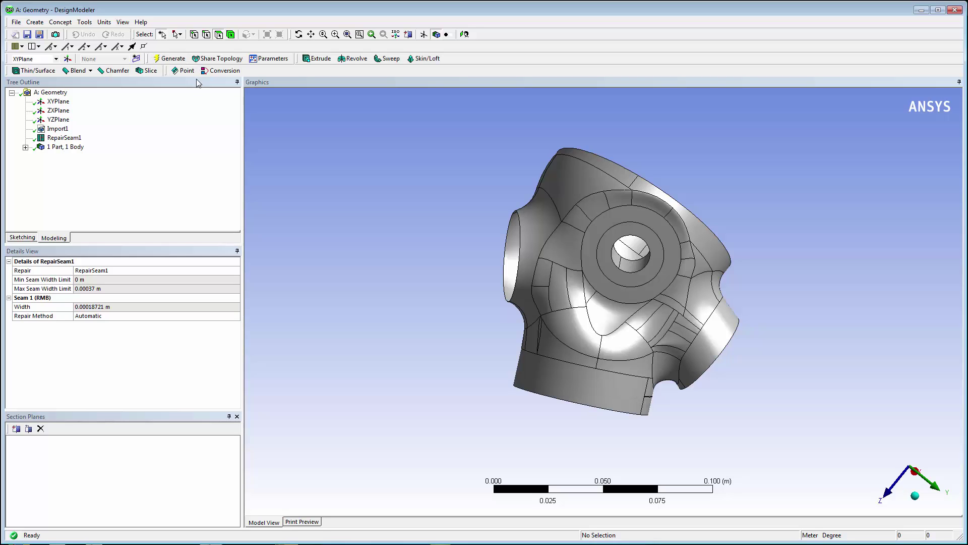
- Inspect the repaired Seam 1 location and show the model shaded with edges again
click(187, 298)
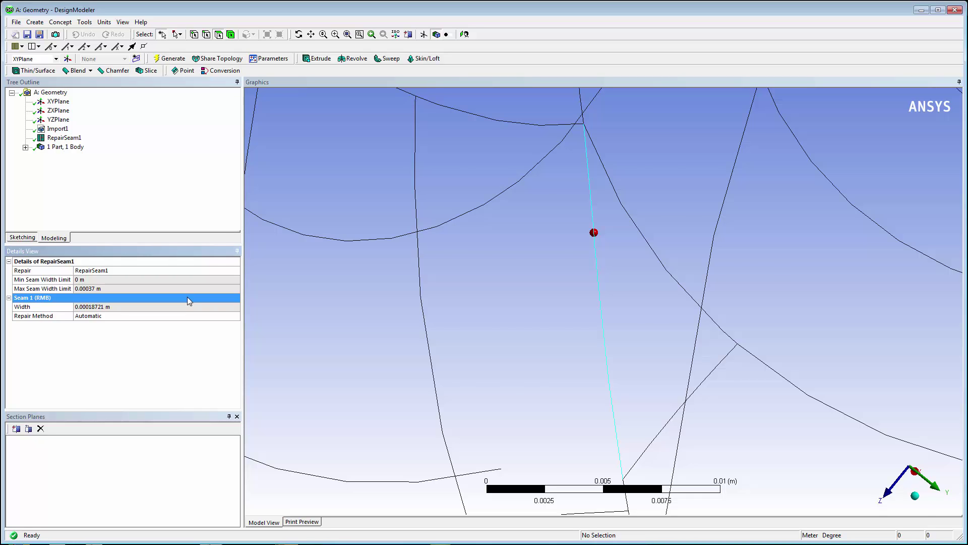
click(413, 242)
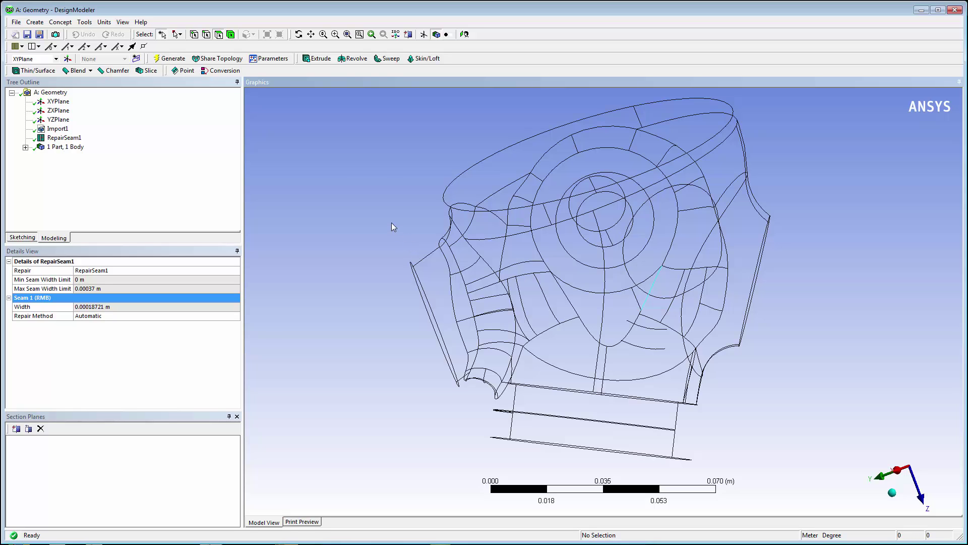
click(122, 22)
click(151, 34)
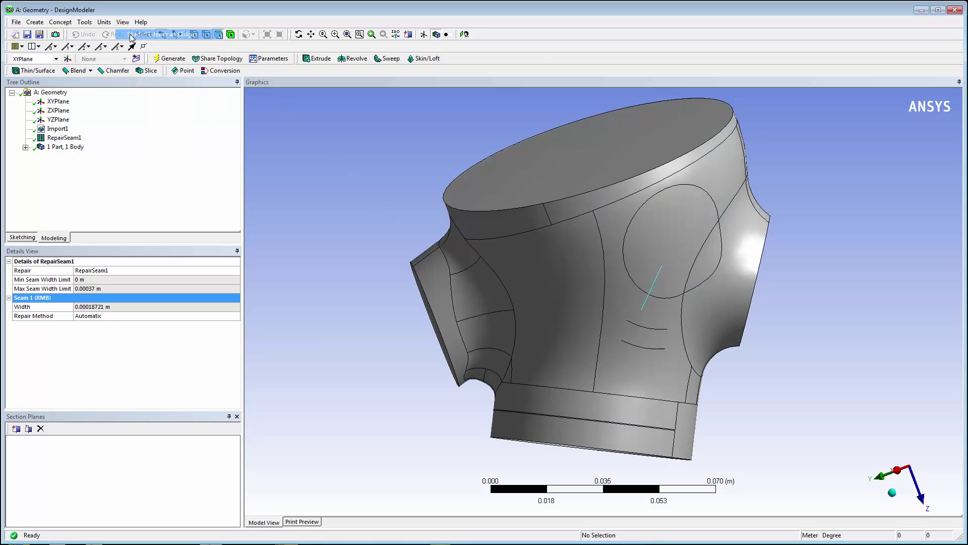
mouse_move(852, 228)
middle_down()
mouse_move(480, 247)
mouse_move(524, 246)
middle_up()
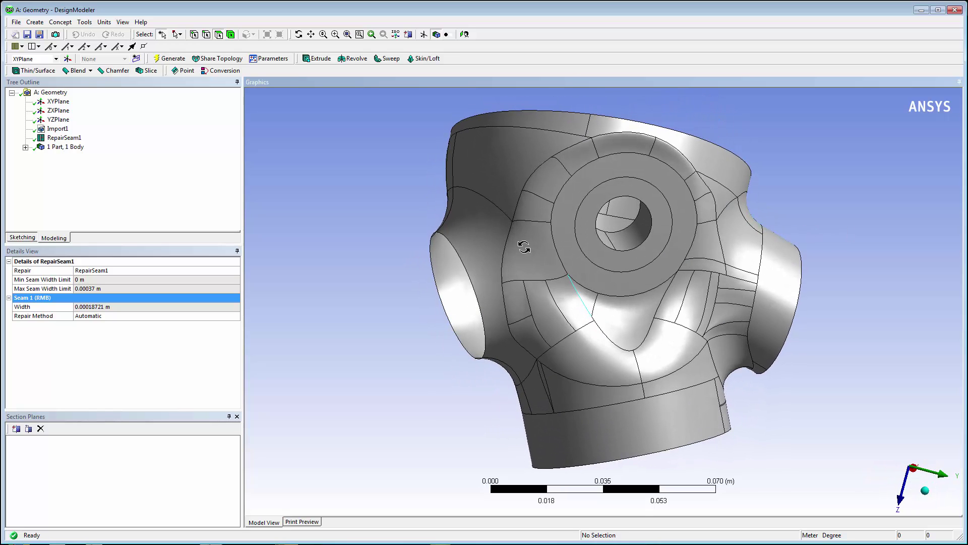
- Create a Repair Holes operation and search the visible bodies for holes
click(85, 22)
mouse_move(129, 233)
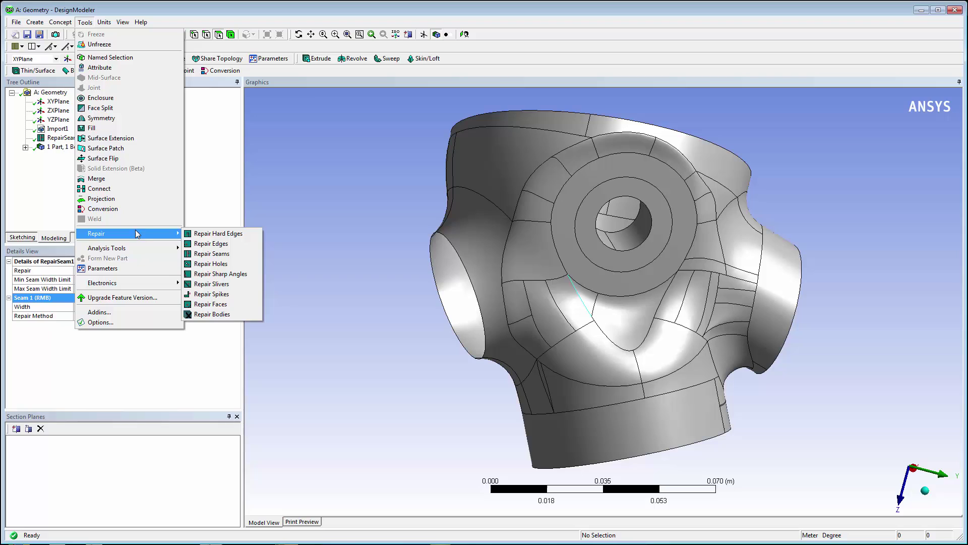
click(246, 261)
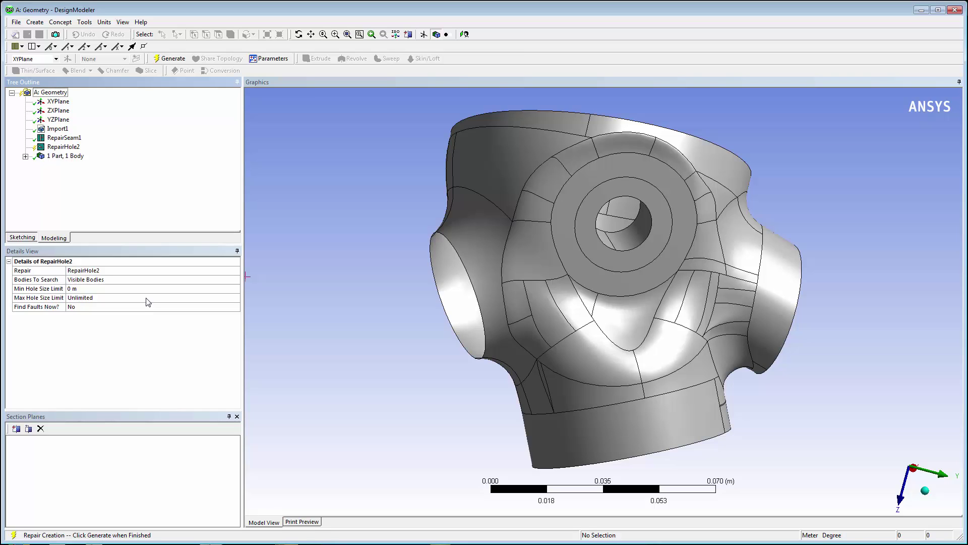
click(147, 307)
click(235, 307)
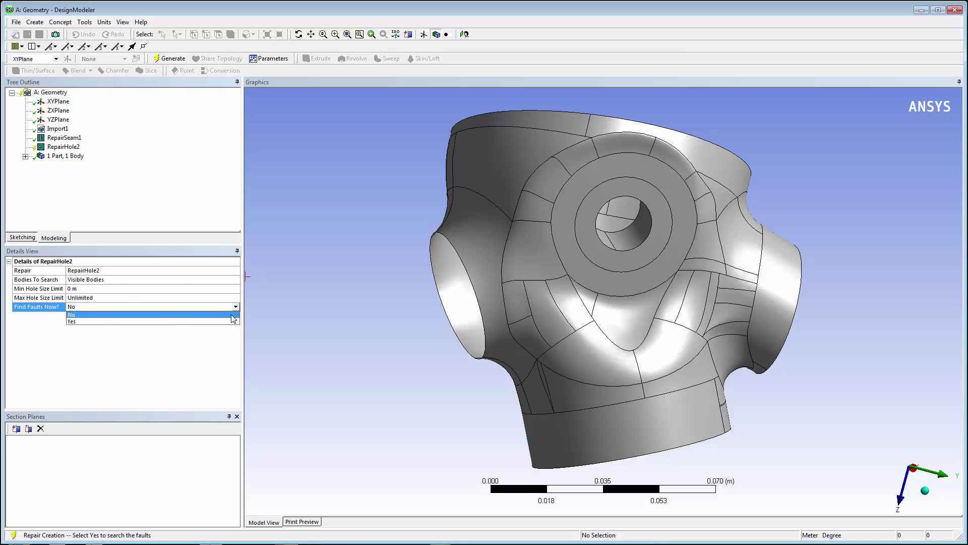
click(233, 321)
- Check the locations of Hole 1, Hole 2 and Hole 3, and generate the hole repair with the Surface Patch method
scroll(610, 227, down, 5)
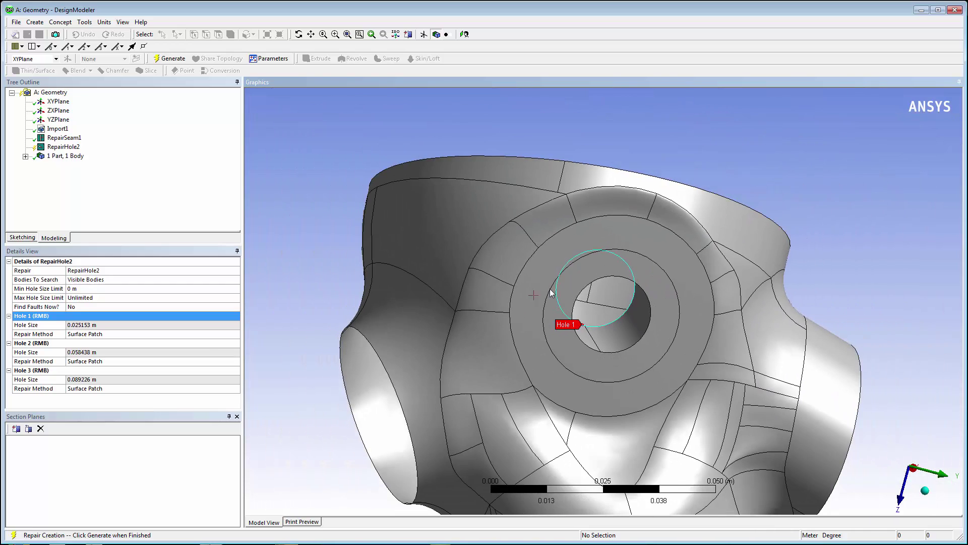
click(115, 344)
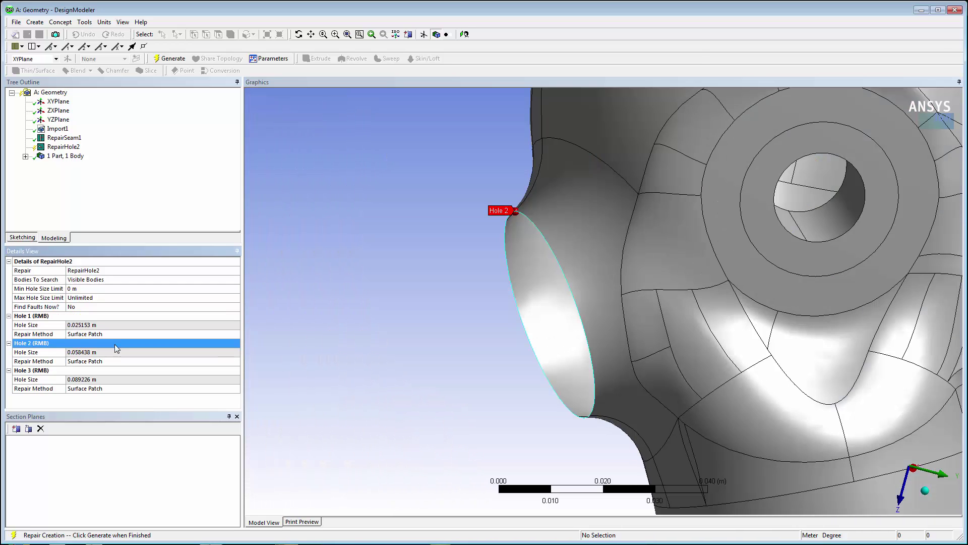
click(116, 372)
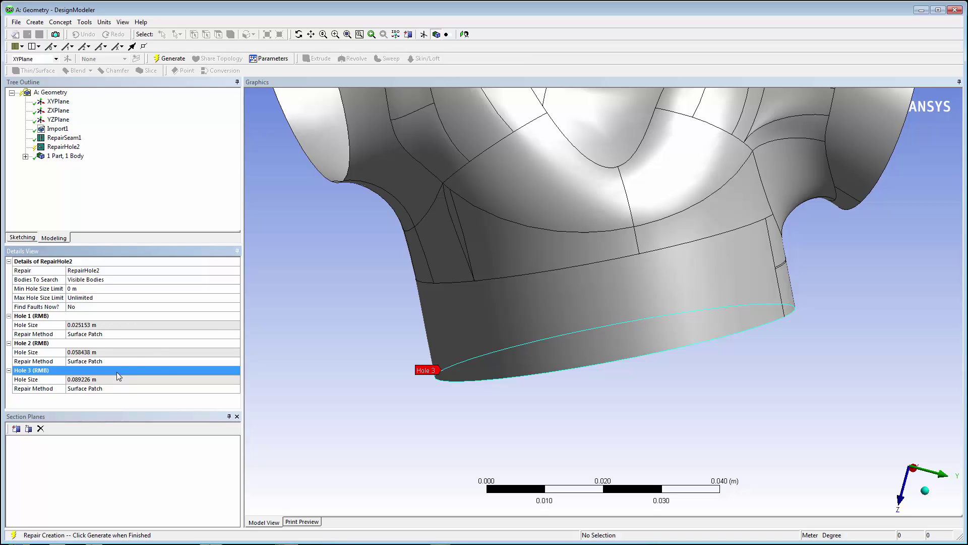
scroll(326, 286, down, 2)
scroll(326, 285, down, 3)
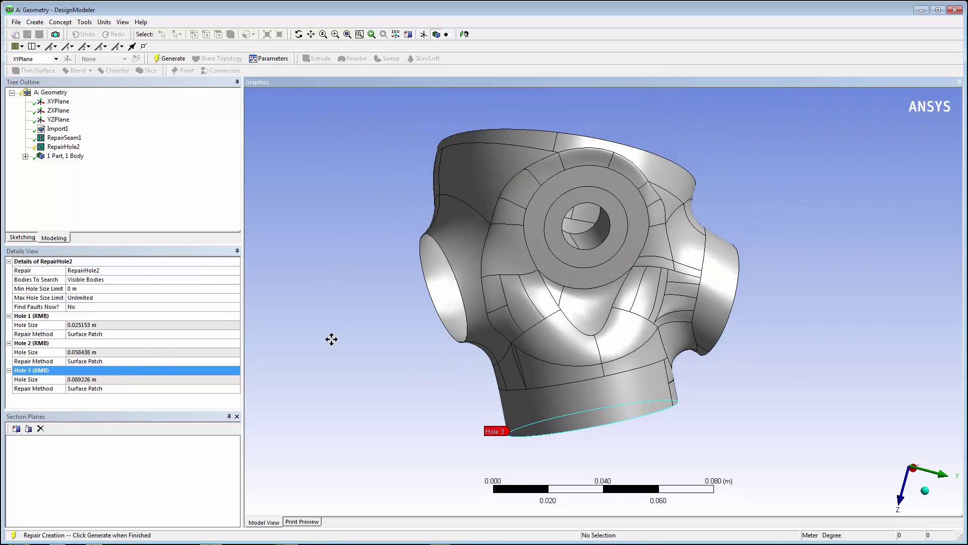
key(F5)
mouse_move(299, 294)
middle_down()
mouse_move(437, 277)
mouse_move(307, 415)
mouse_move(190, 255)
mouse_move(292, 299)
middle_up()
scroll(343, 290, up, 2)
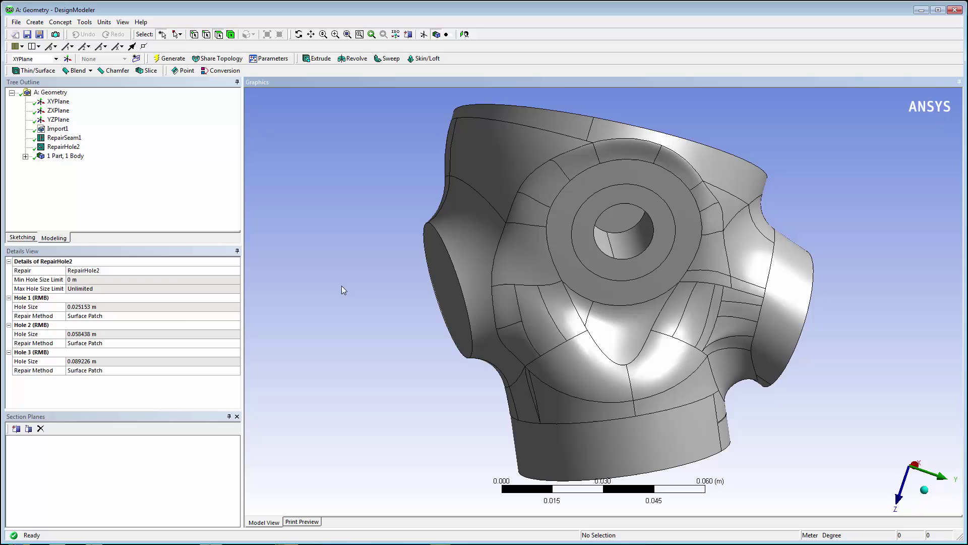
- Create a Repair Sharp Angles operation and search the visible bodies for sharp angles
click(84, 23)
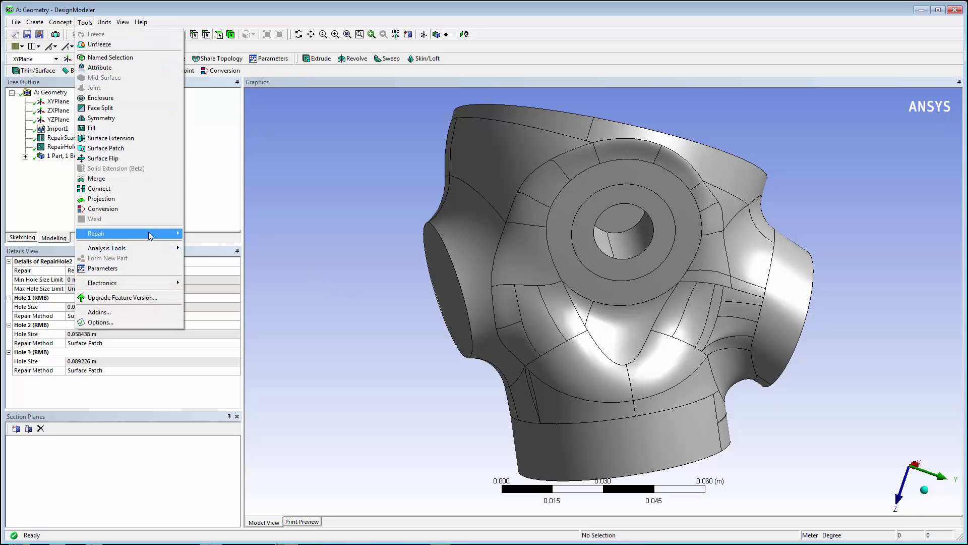
mouse_move(151, 235)
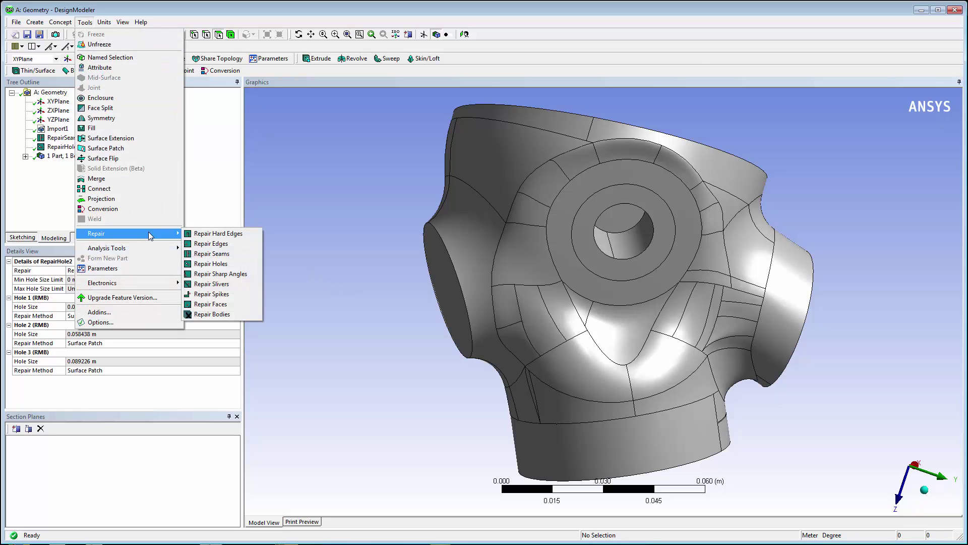
click(250, 275)
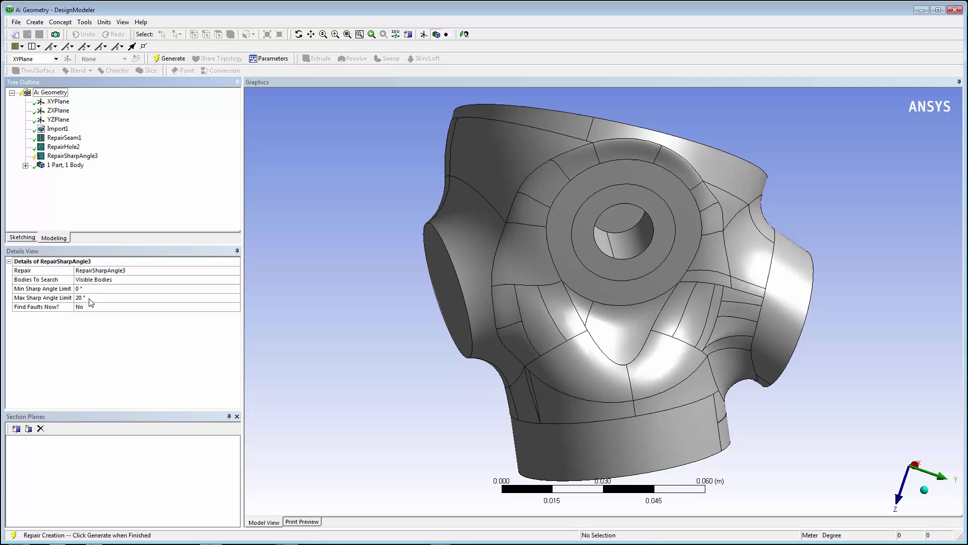
double_click(109, 306)
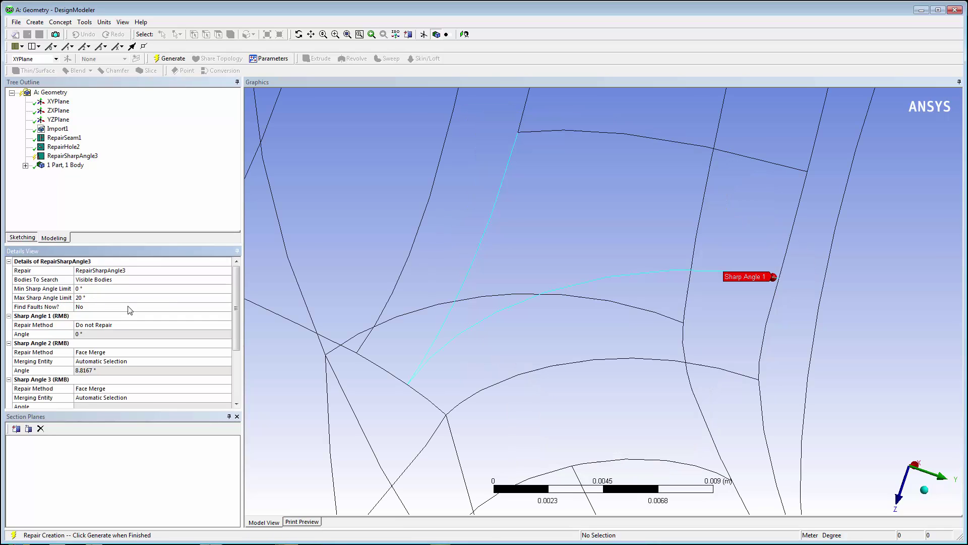
- Generate the sharp angle repair, leaving Sharp Angle 1 on Do not Repair, and look through the listed faults
click(216, 313)
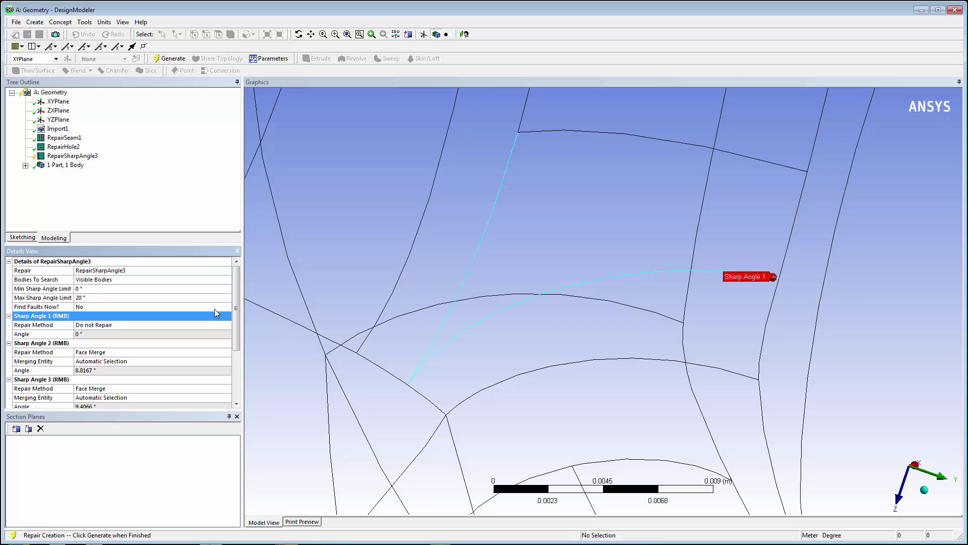
click(170, 59)
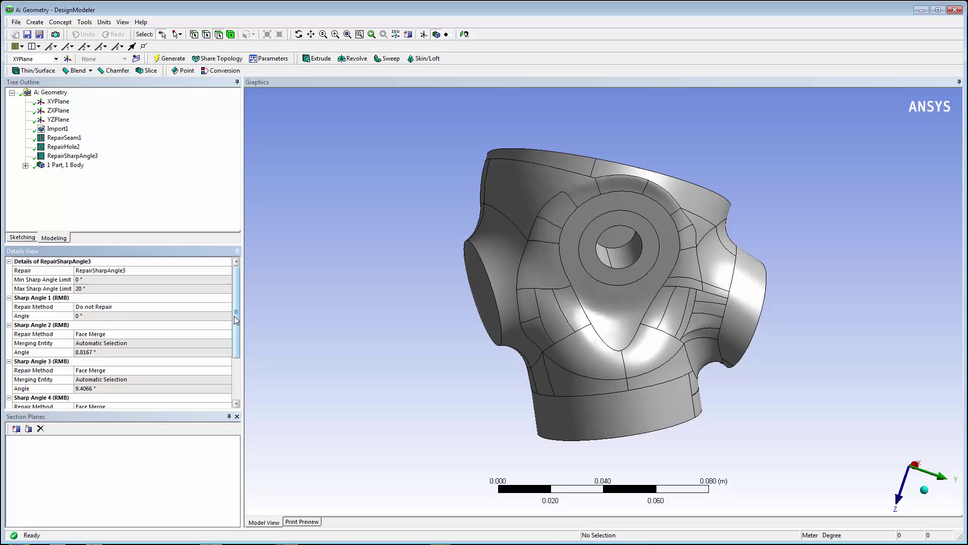
scroll(235, 328, down, 2)
scroll(235, 328, down, 2)
scroll(236, 318, up, 3)
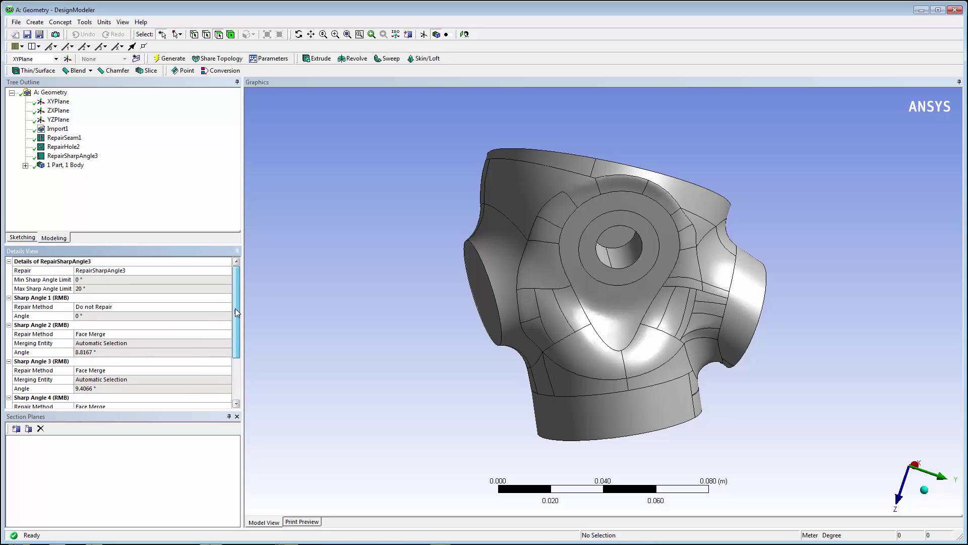
- Search the visible bodies for slivers with a Repair Slivers operation and generate the repair with the Automatic method
click(80, 22)
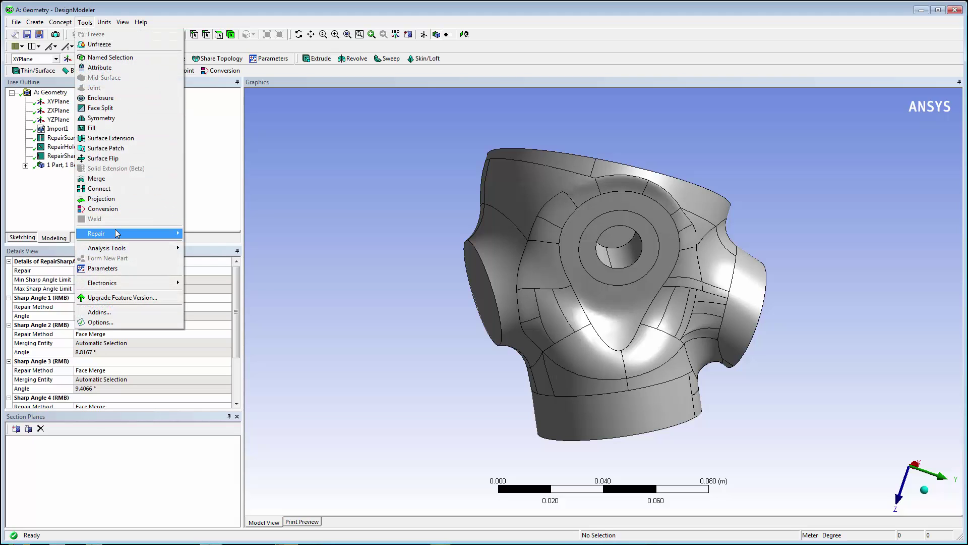
mouse_move(128, 233)
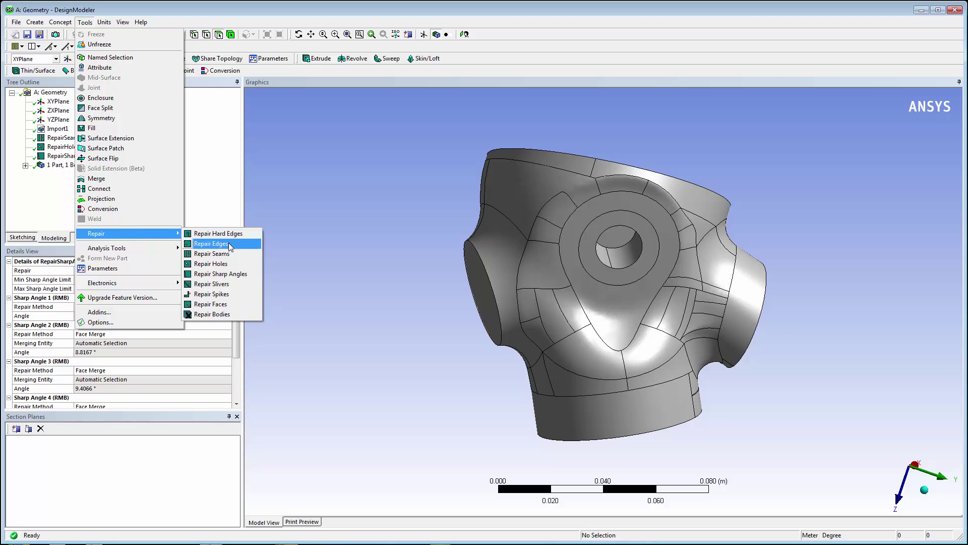
click(256, 284)
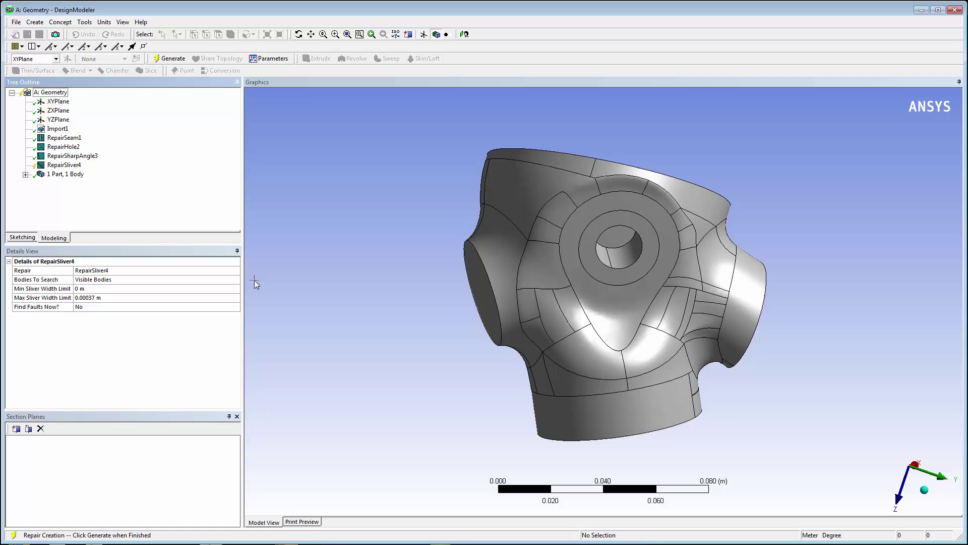
click(172, 306)
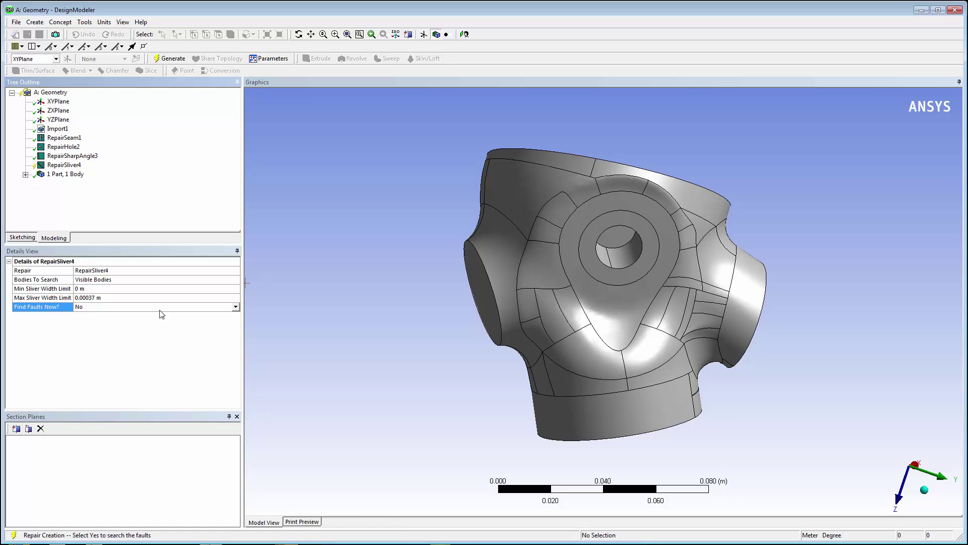
click(235, 306)
click(233, 321)
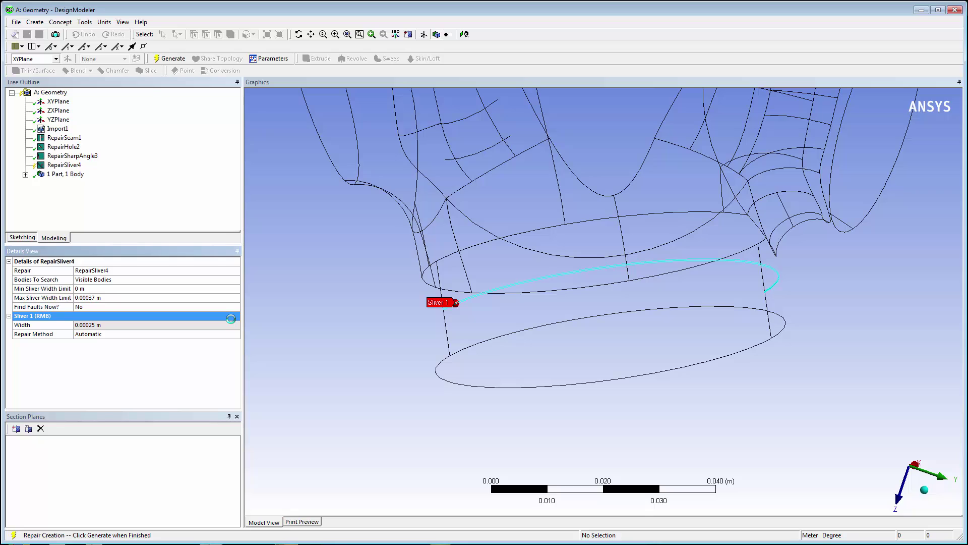
click(168, 62)
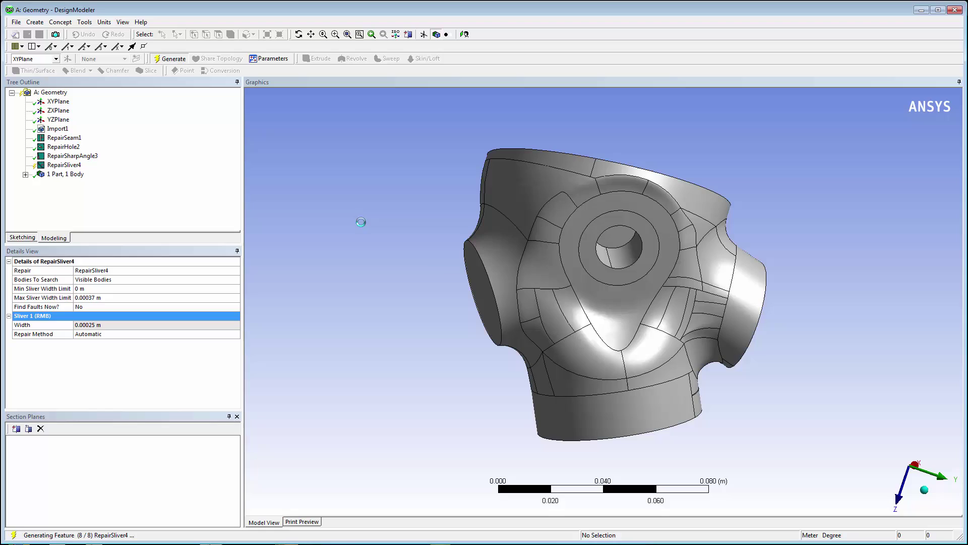
mouse_move(791, 334)
middle_down()
mouse_move(627, 352)
mouse_move(759, 373)
mouse_move(830, 346)
mouse_move(855, 377)
middle_up()
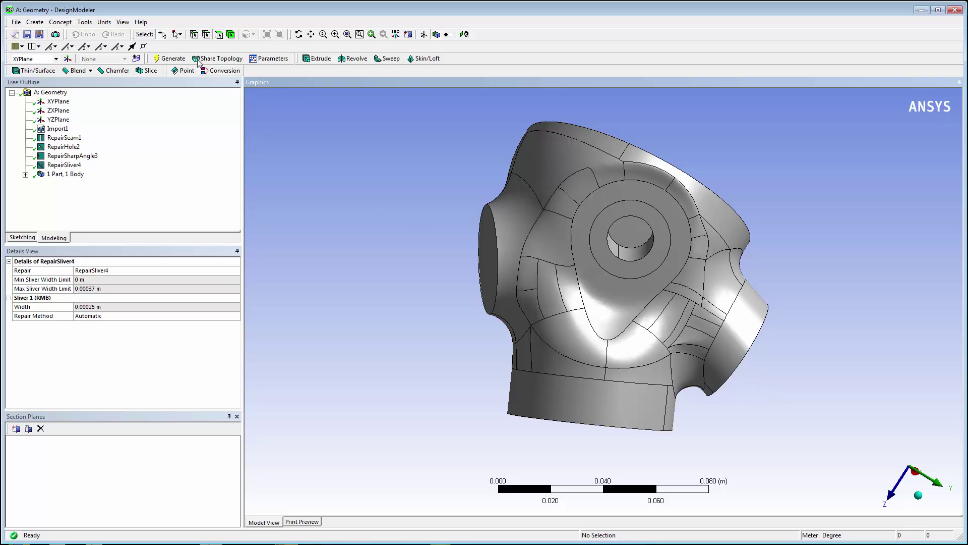
- Search the visible bodies for hard edges with a Repair Hard Edges operation and generate the repair with the Edge Delete method
click(84, 22)
mouse_move(150, 238)
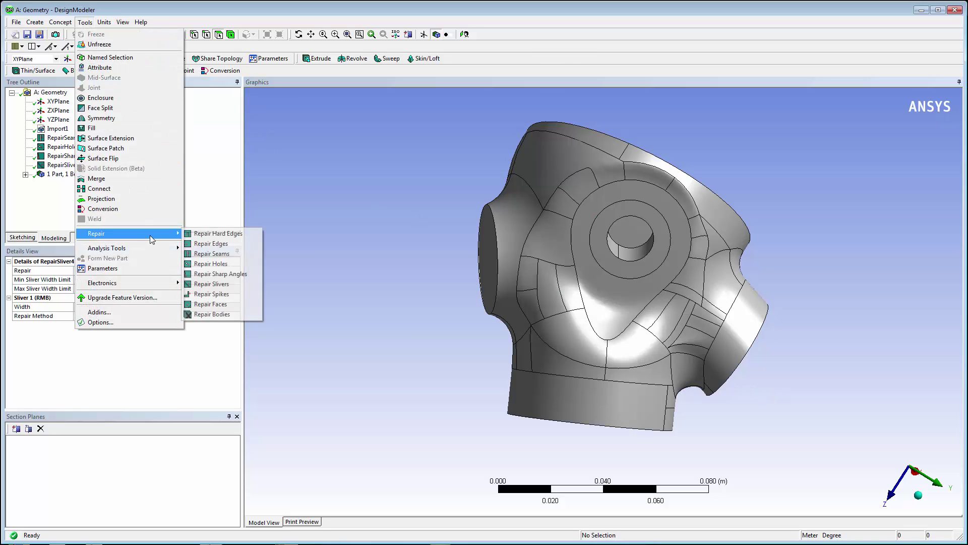
click(252, 235)
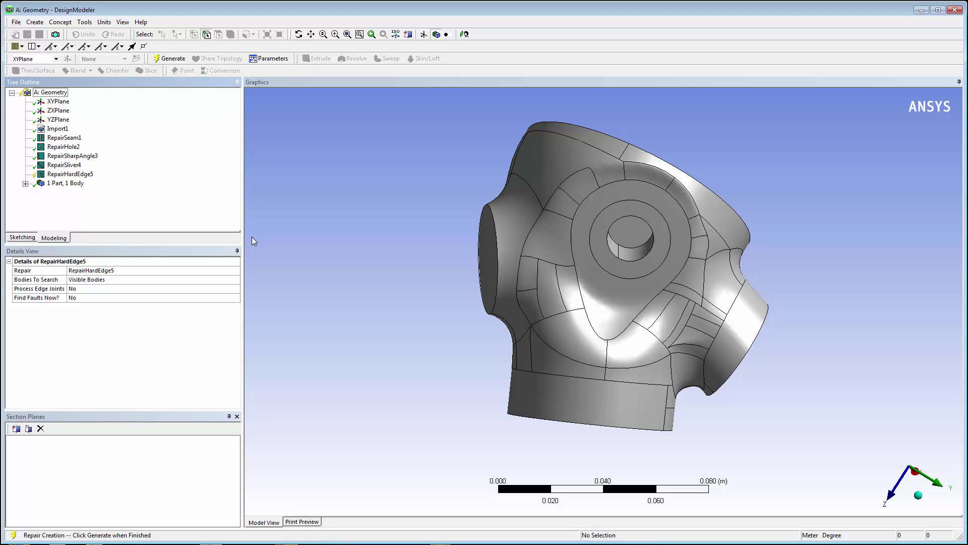
click(203, 300)
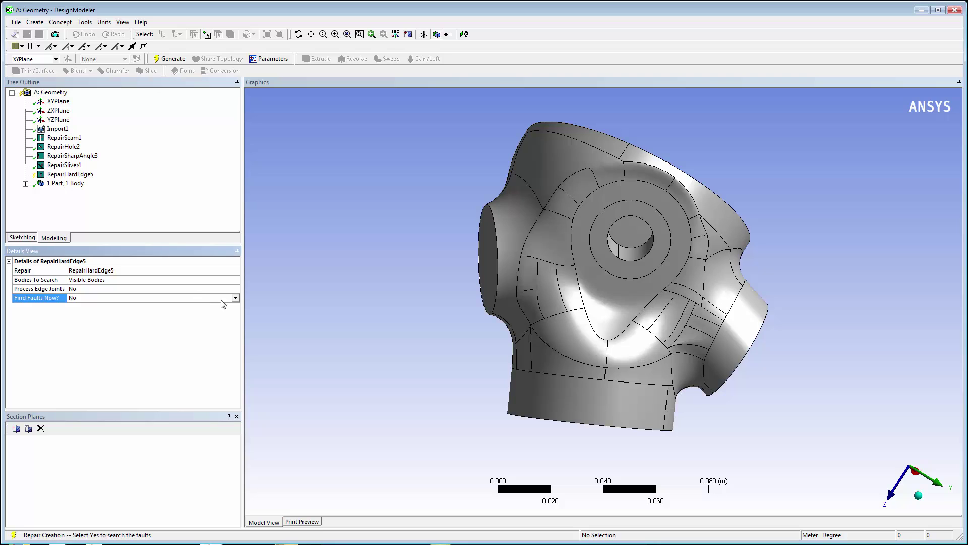
click(236, 298)
click(146, 313)
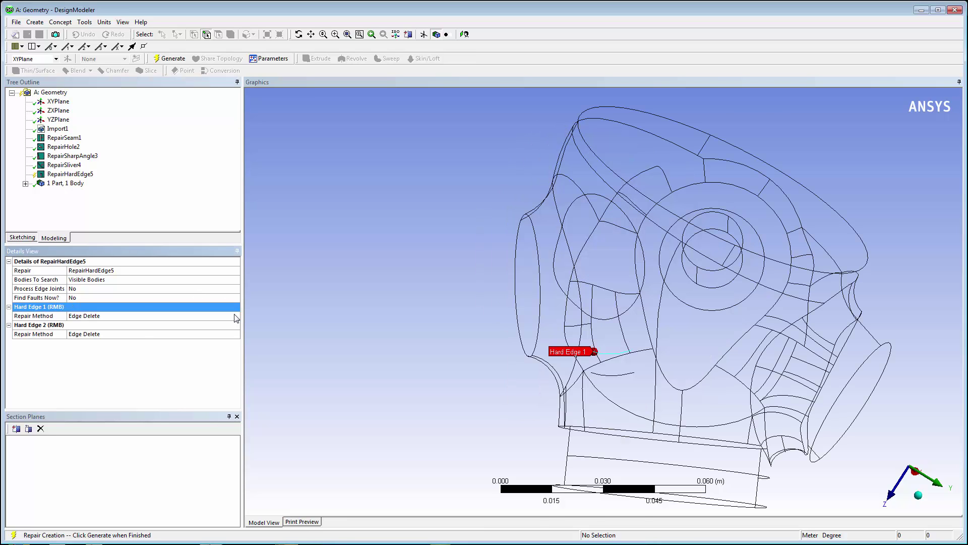
click(159, 60)
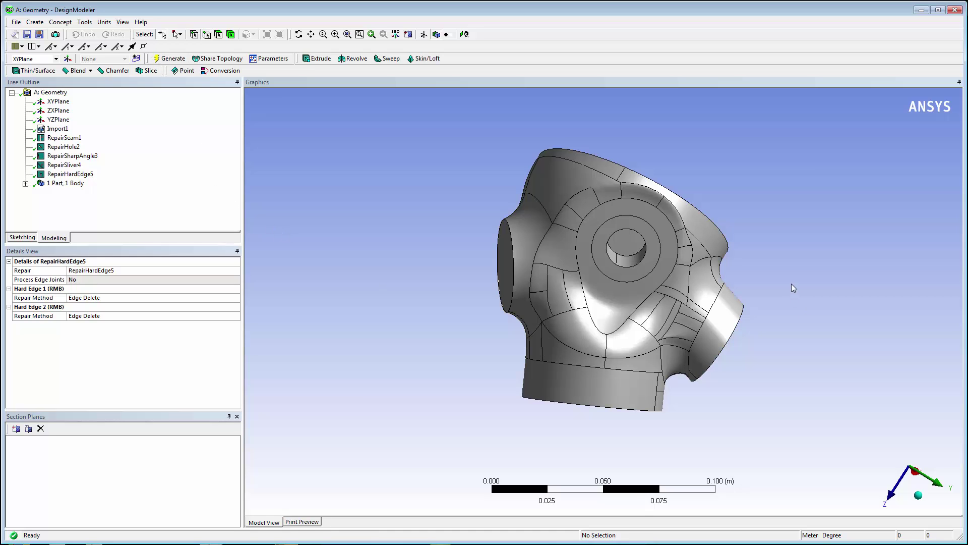
middle_drag(794, 286, 706, 272)
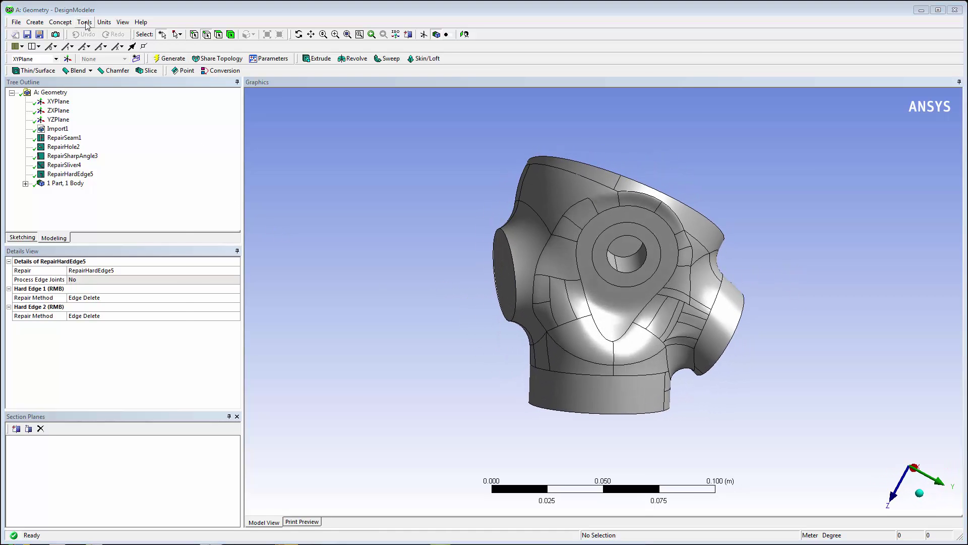
- Create a Repair Edges operation and search the visible bodies for short edges
click(85, 22)
mouse_move(116, 234)
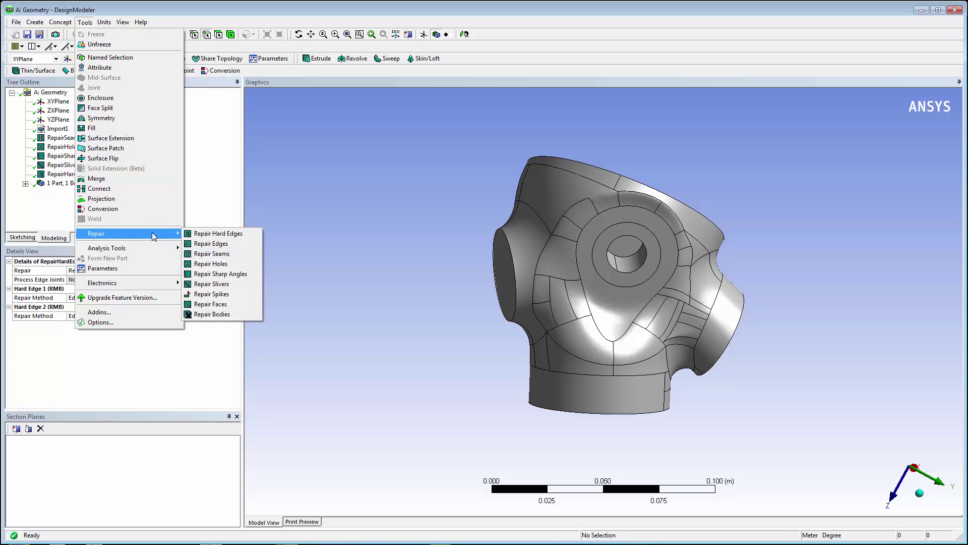
click(247, 243)
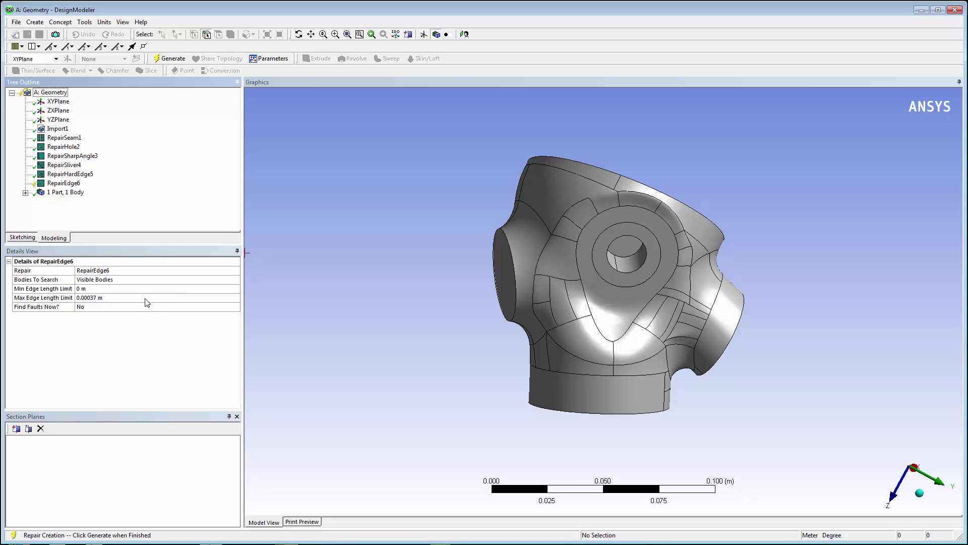
click(172, 308)
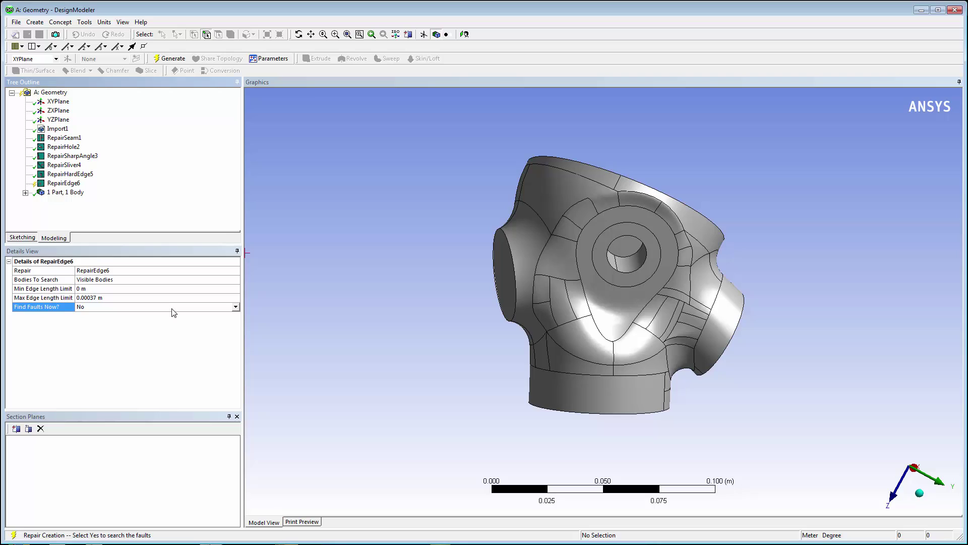
click(235, 306)
click(231, 317)
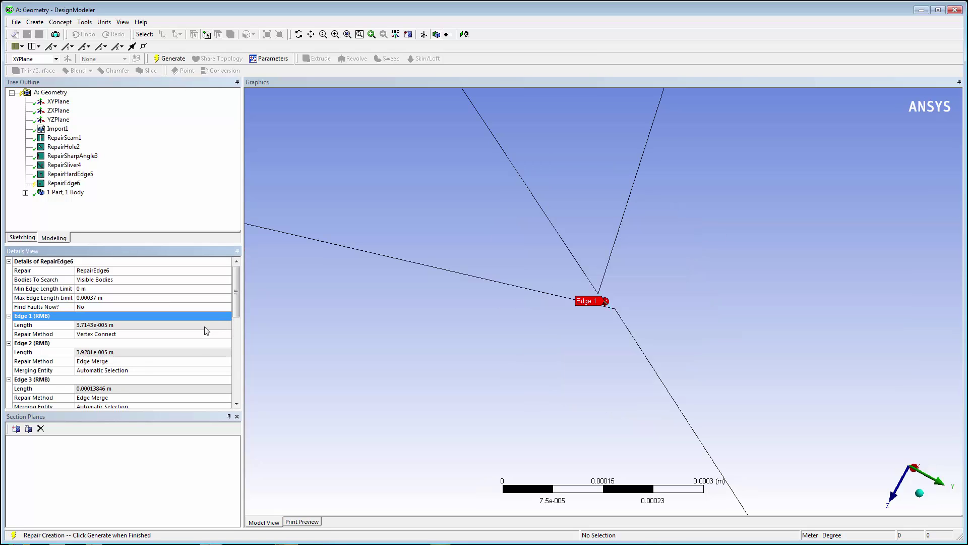
- Review the repair method options for Edge 1, keep Vertex Connect, and generate the edge repair
scroll(200, 337, down, 1)
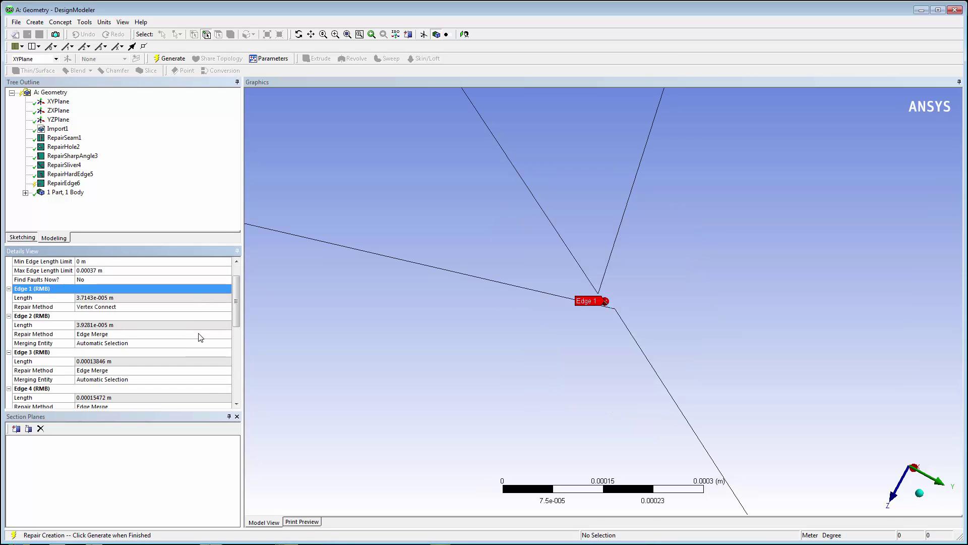
click(178, 308)
click(227, 307)
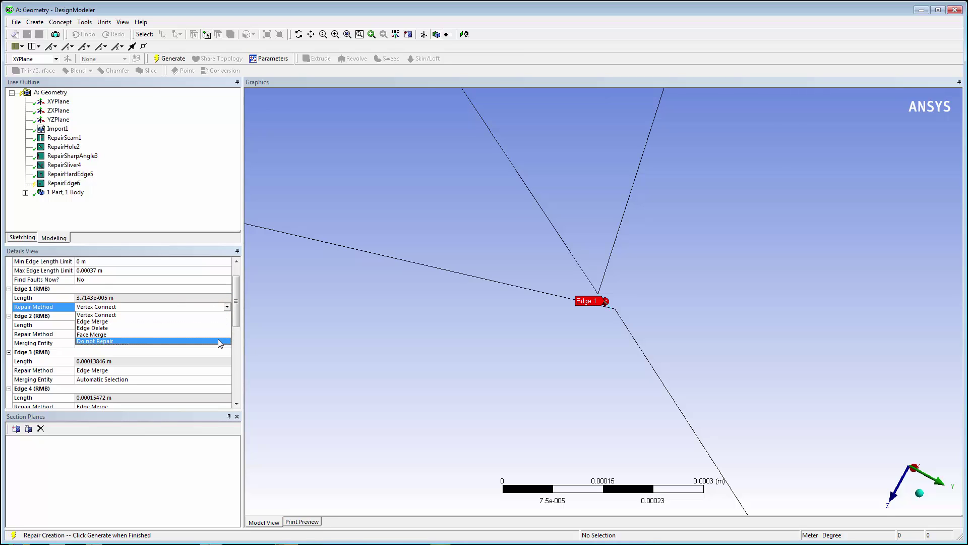
click(227, 307)
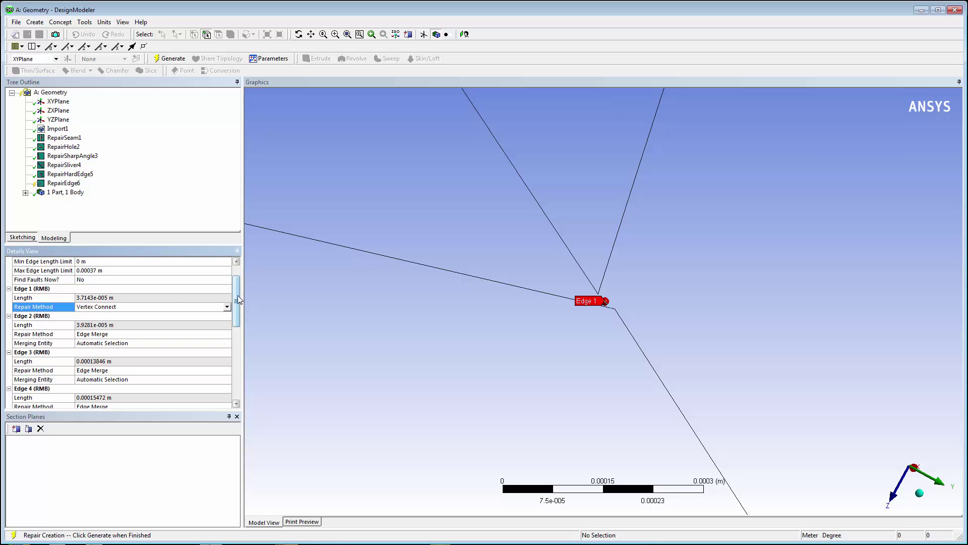
click(167, 59)
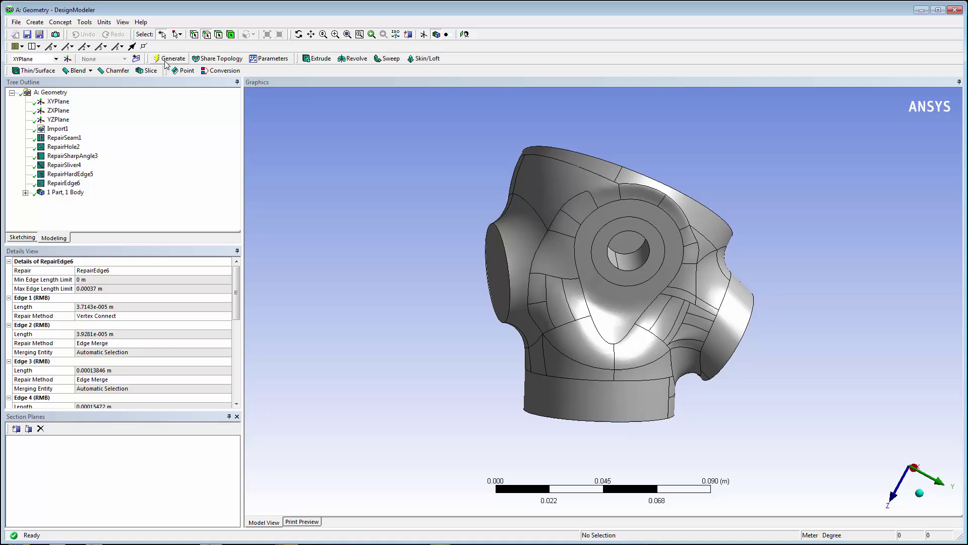
- Inspect the repaired locations of Edge 1, Edge 2 and Edge 3 in the model
click(121, 299)
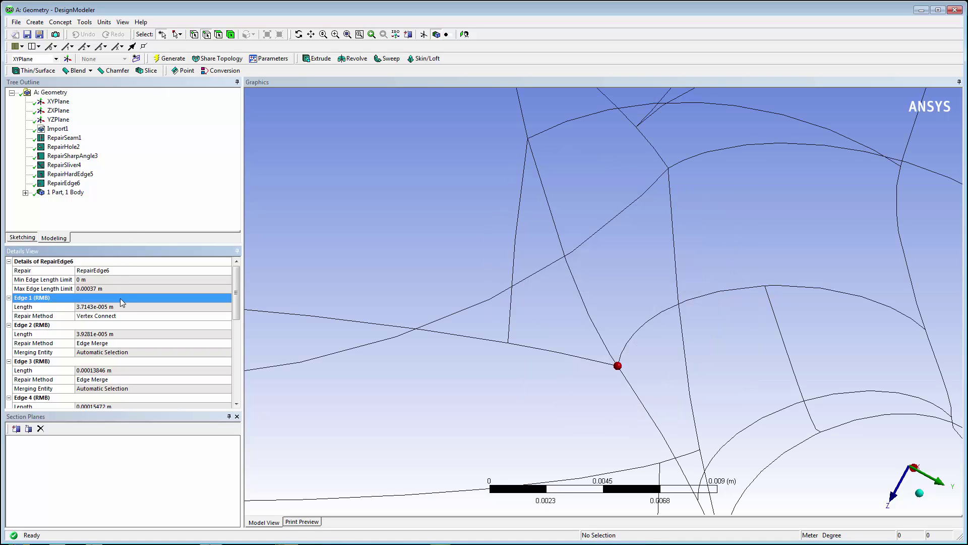
click(120, 324)
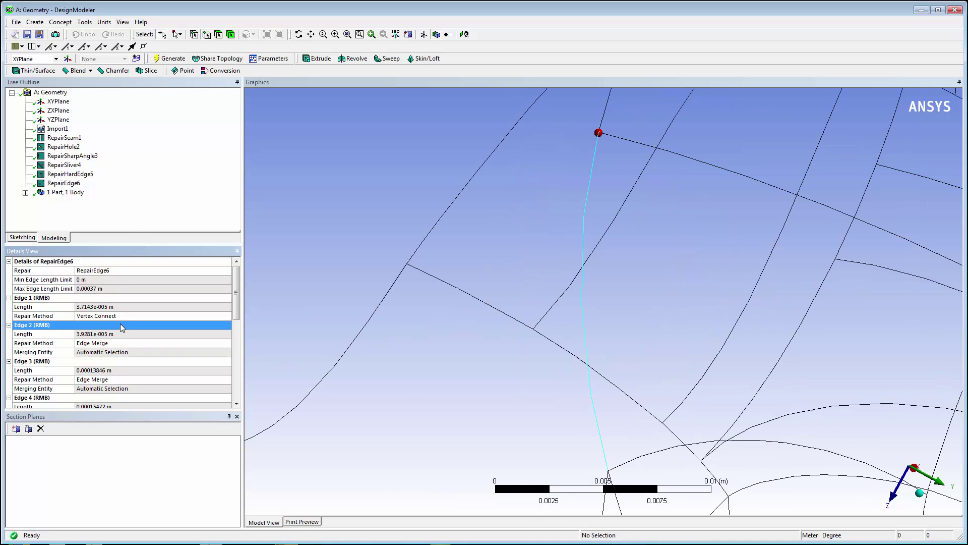
click(124, 362)
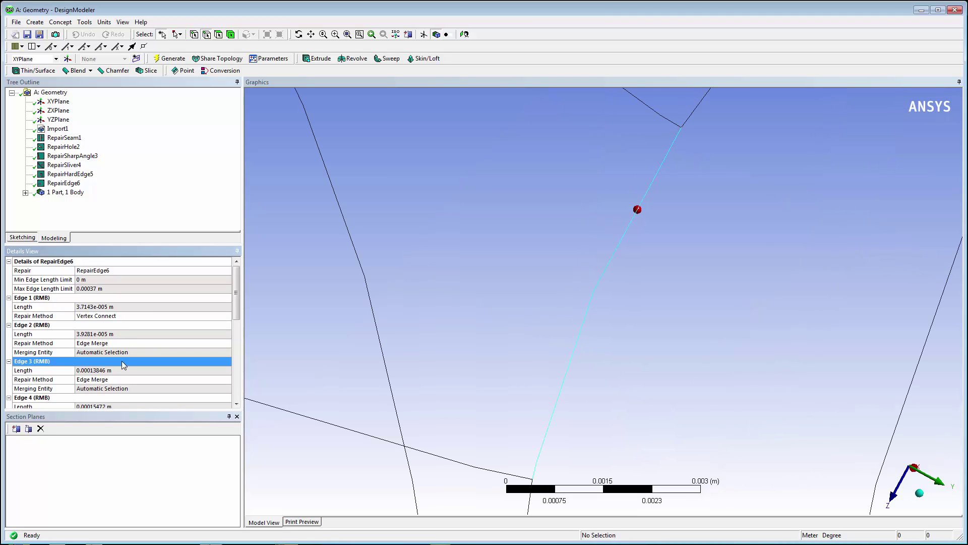